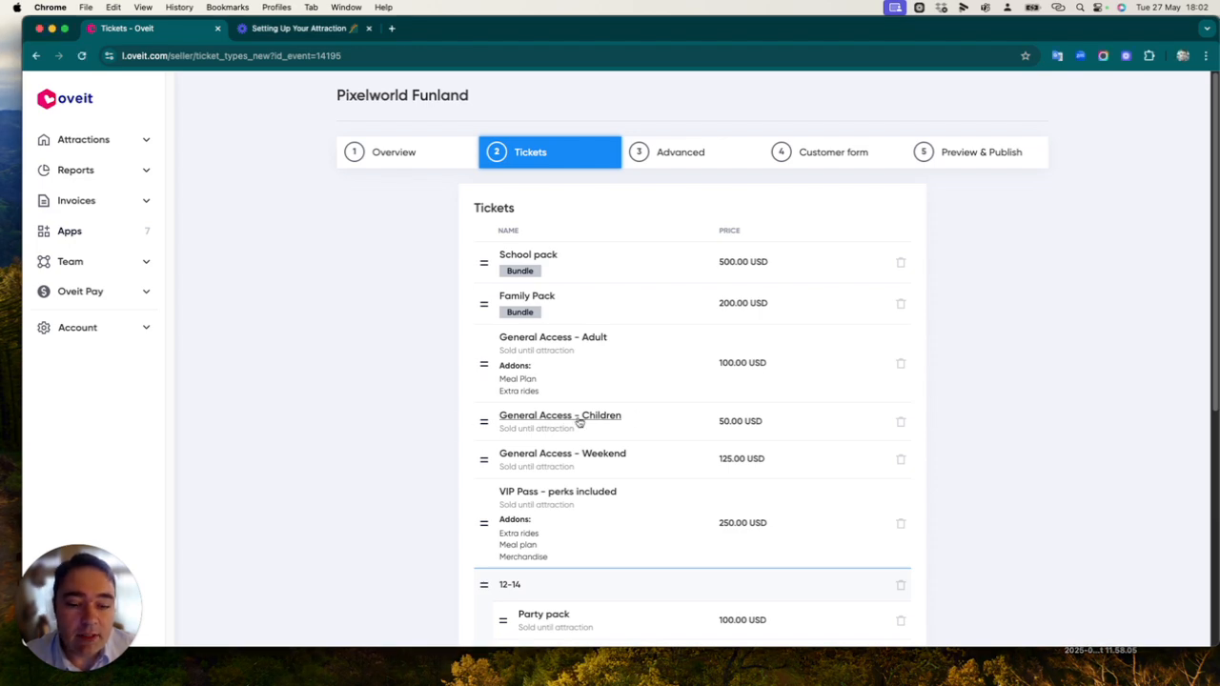
# Look over the attraction's ticket list and briefly check the General Access - Children ticket
pyautogui.click(578, 422)
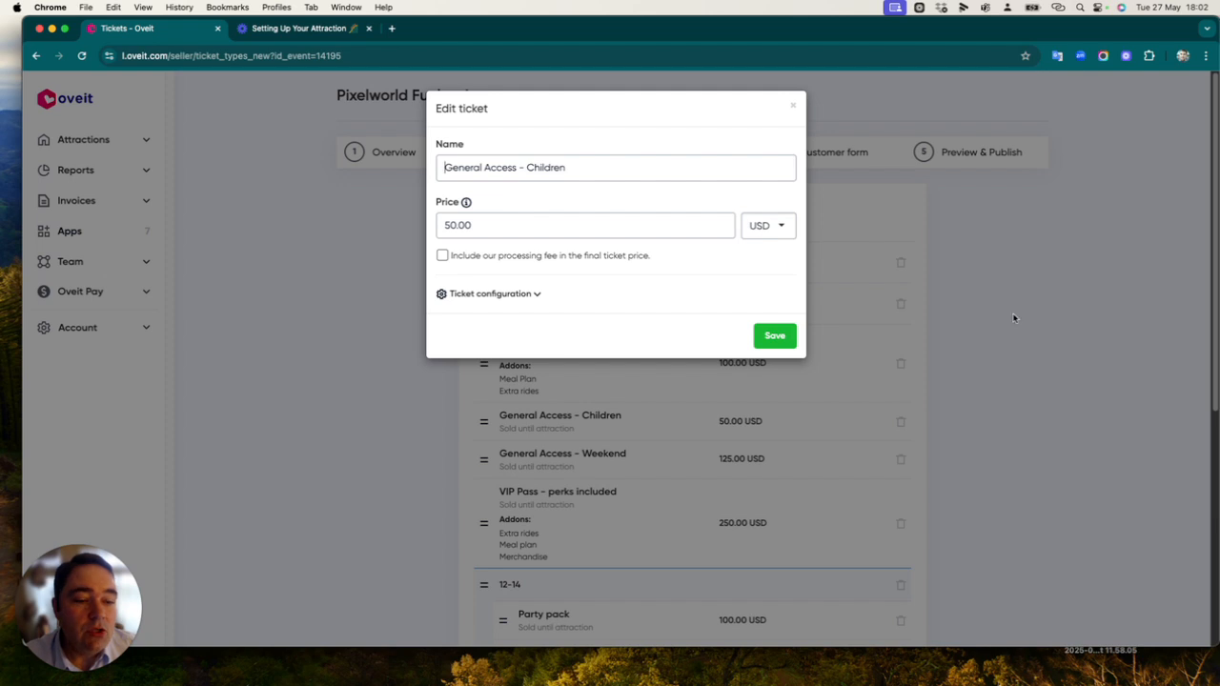
pyautogui.click(792, 105)
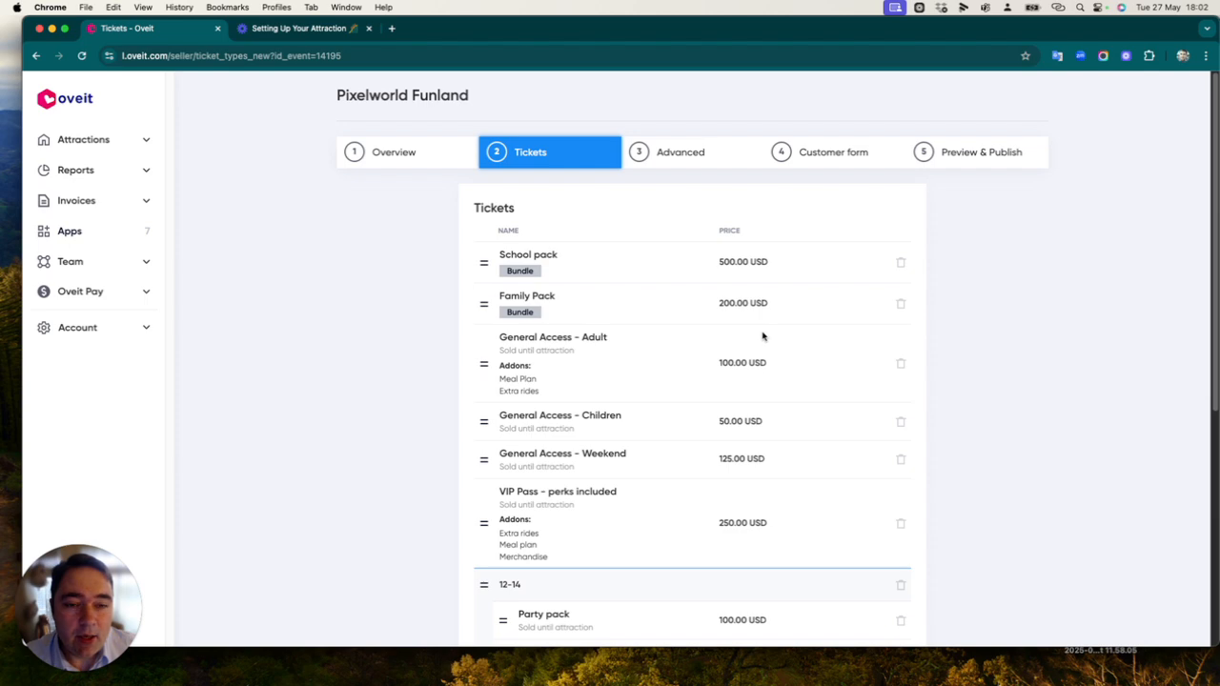
pyautogui.scroll(-5, 763, 337)
pyautogui.scroll(5, 877, 327)
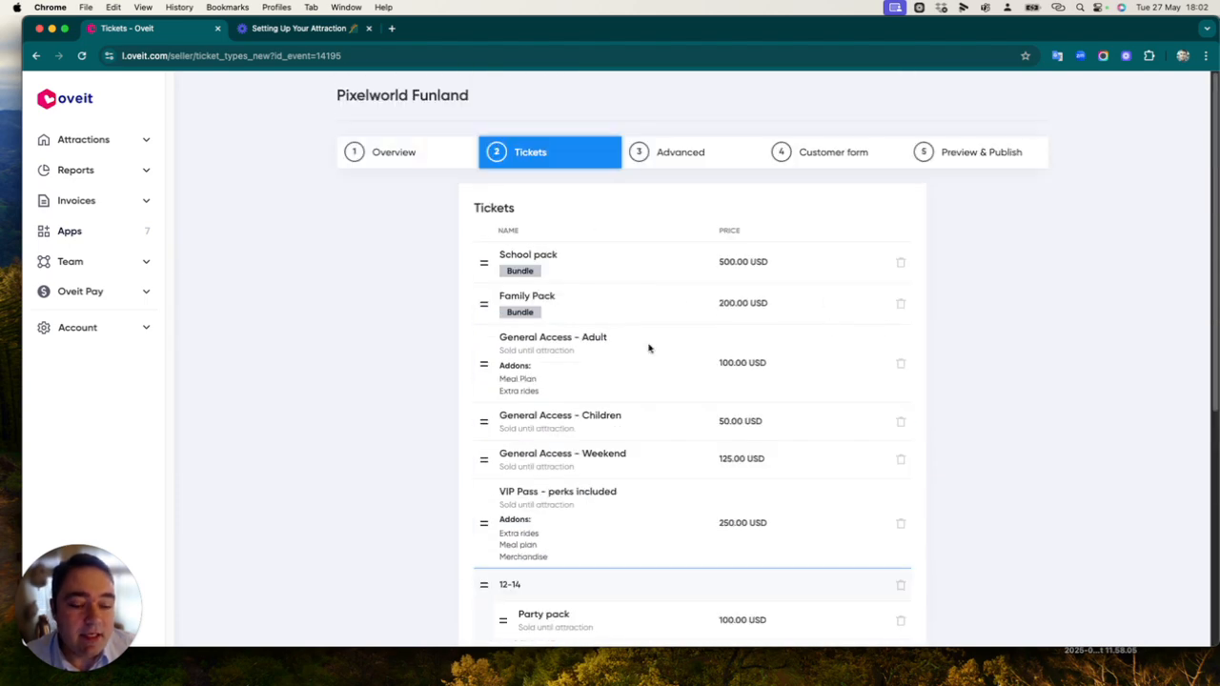
pyautogui.scroll(-3, 648, 353)
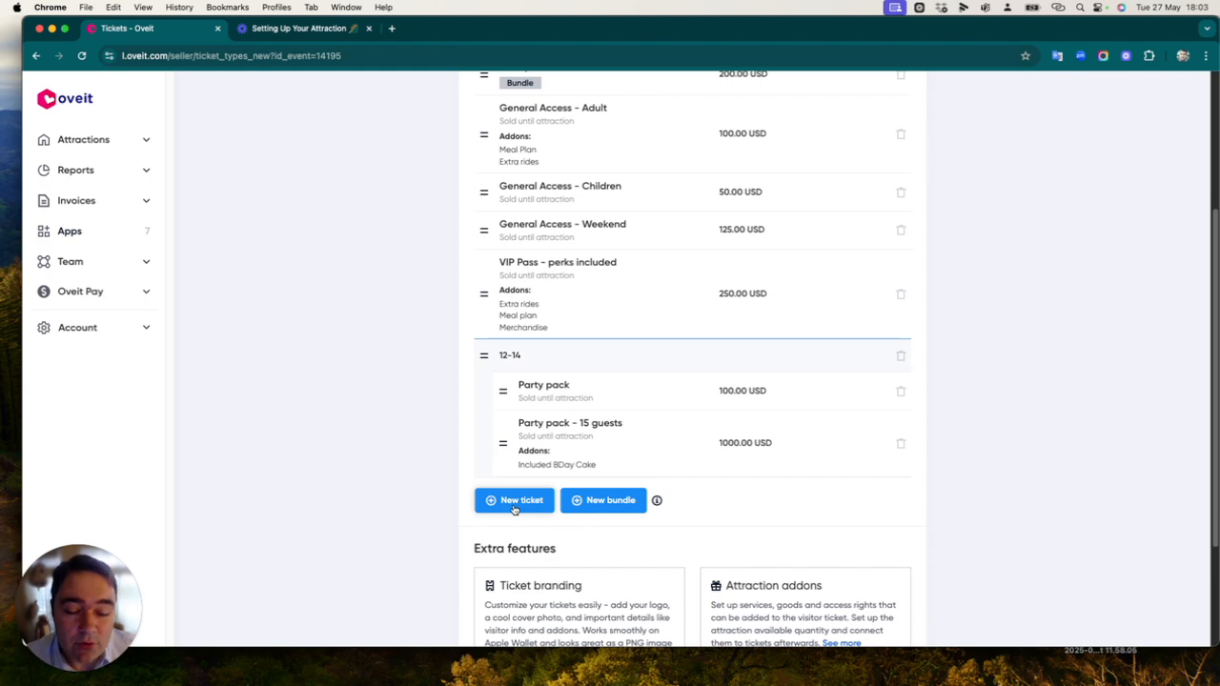
pyautogui.scroll(3, 514, 509)
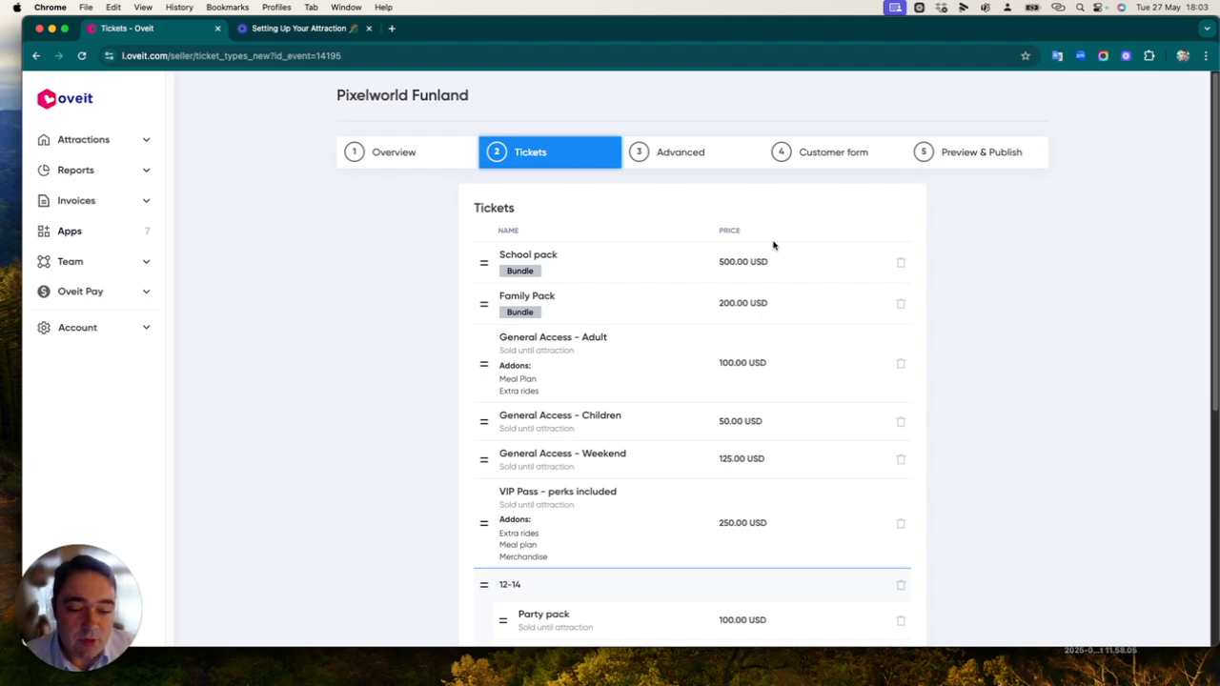
# Open the General Access - Children ticket for editing and check its name and price
pyautogui.click(526, 419)
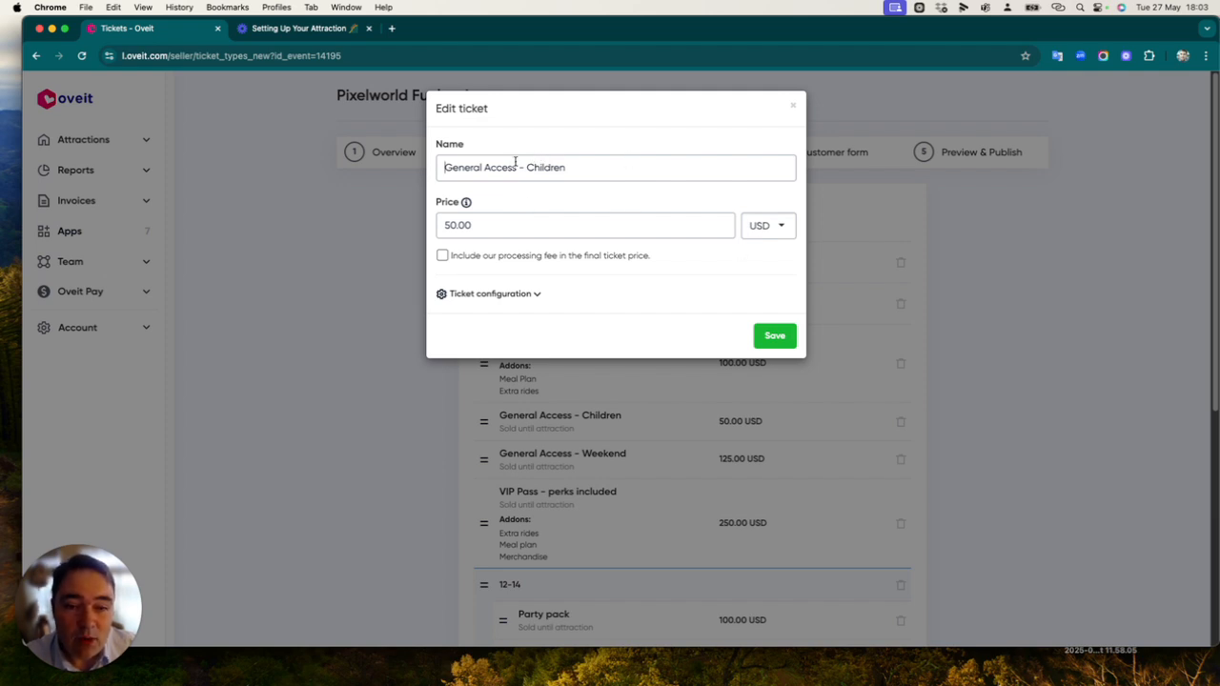
pyautogui.moveTo(455, 168); pyautogui.dragTo(579, 169)
pyautogui.click(631, 173)
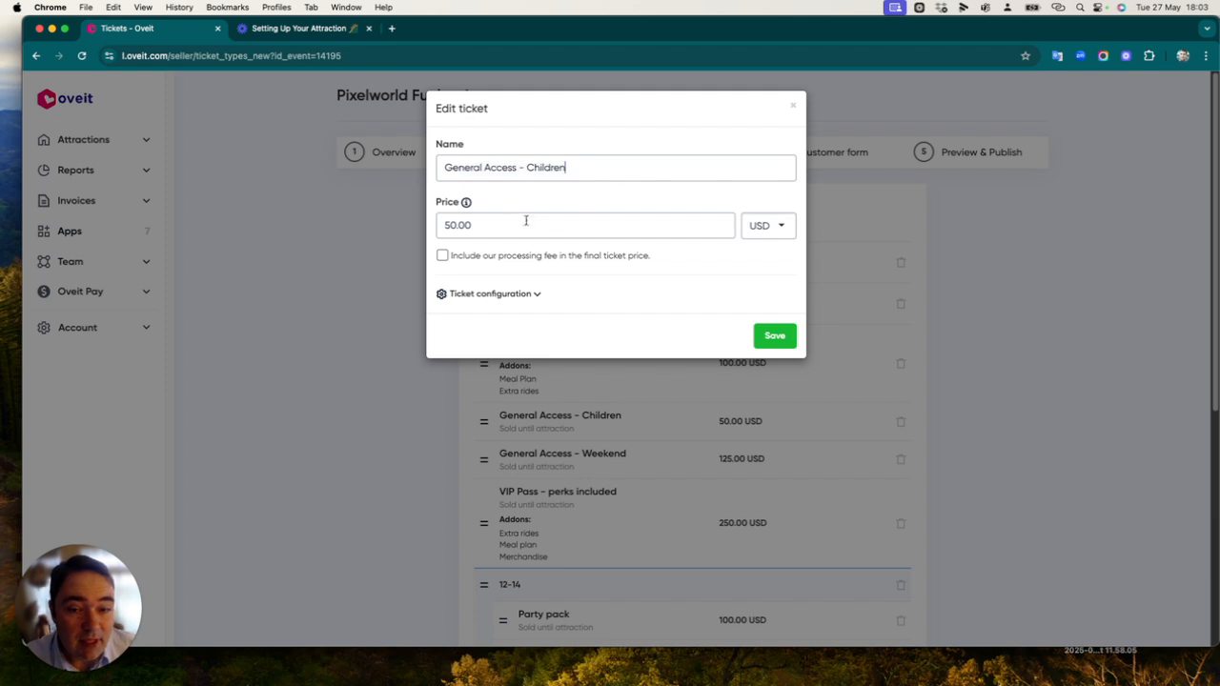
pyautogui.doubleClick(512, 225)
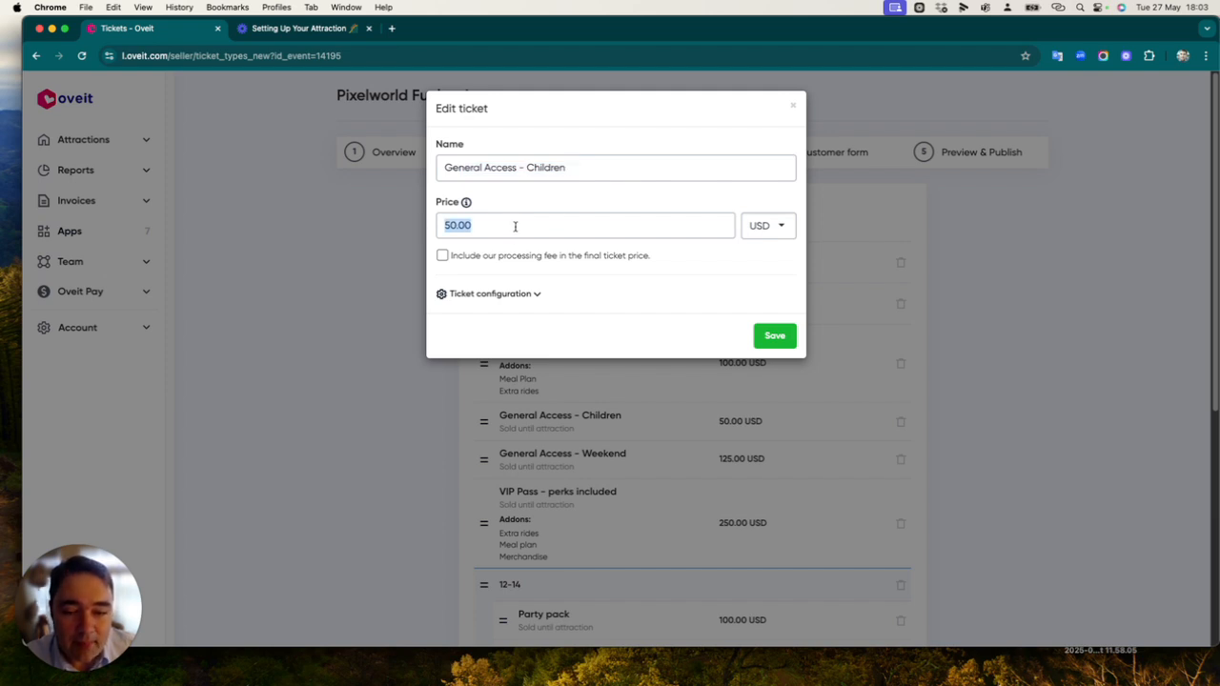
# Expand the ticket configuration, check the description section, and open the Schedule & Availability settings
pyautogui.click(520, 295)
pyautogui.scroll(-2, 572, 286)
pyautogui.click(536, 276)
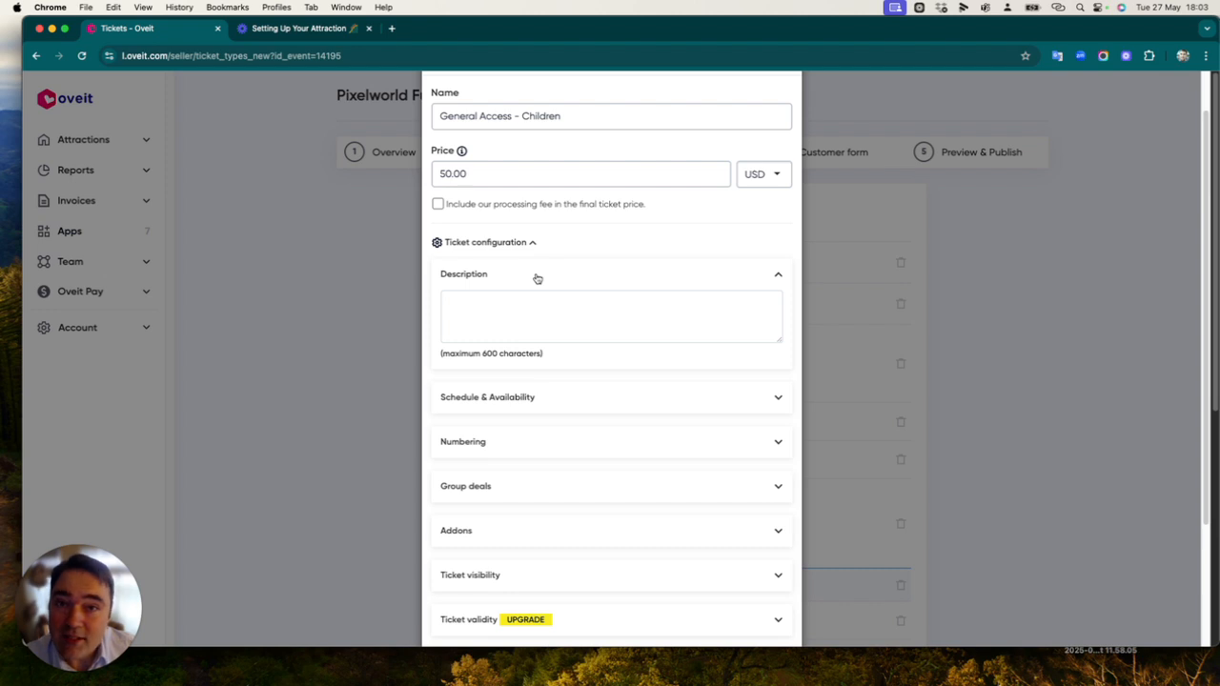
pyautogui.click(536, 276)
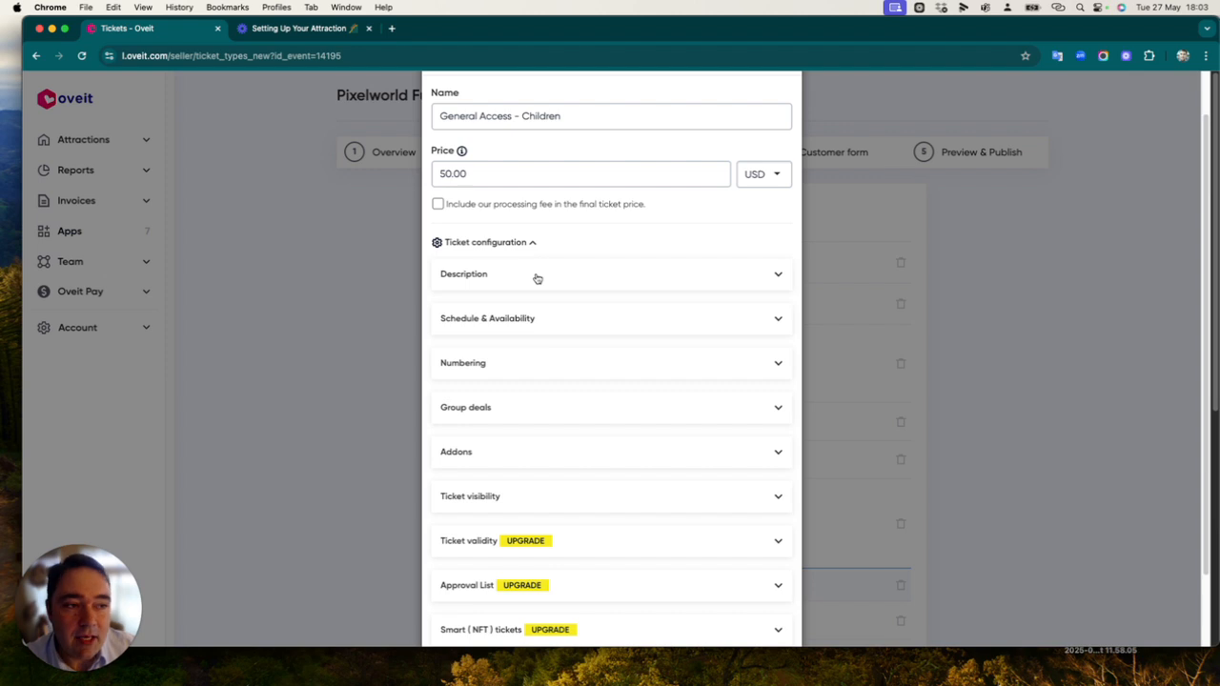
pyautogui.click(573, 326)
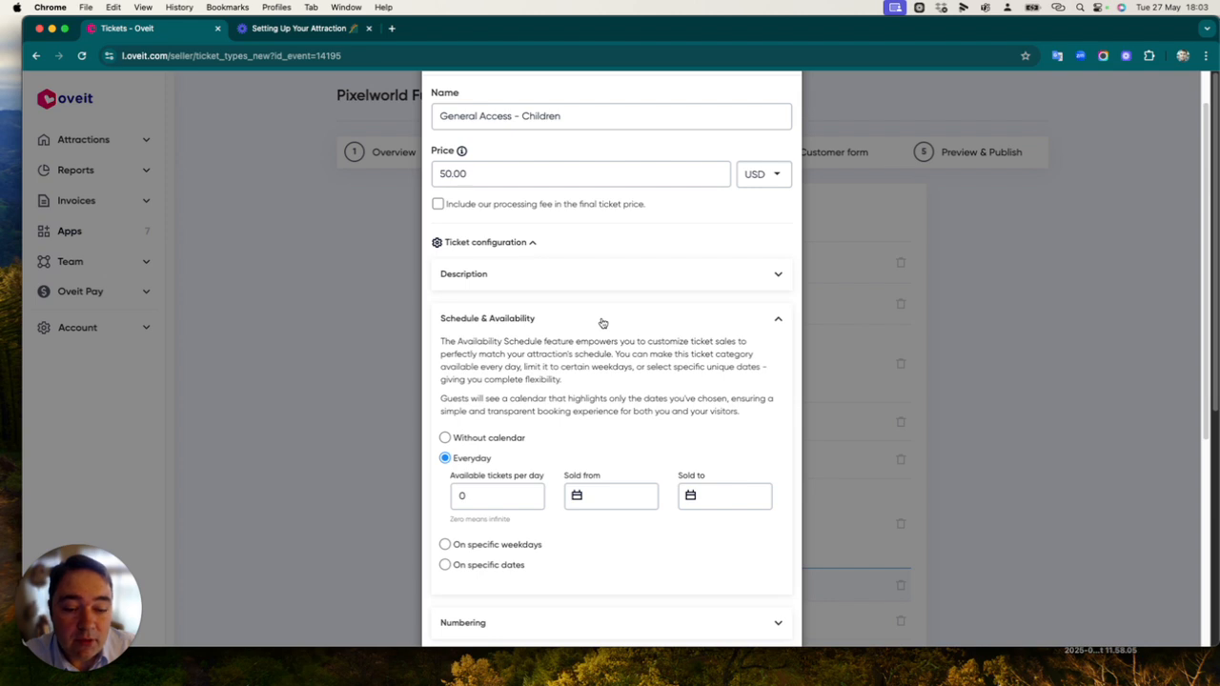
# Examine the Everyday schedule's sale start and end date pickers and the note on the daily ticket limit
pyautogui.scroll(-3, 602, 322)
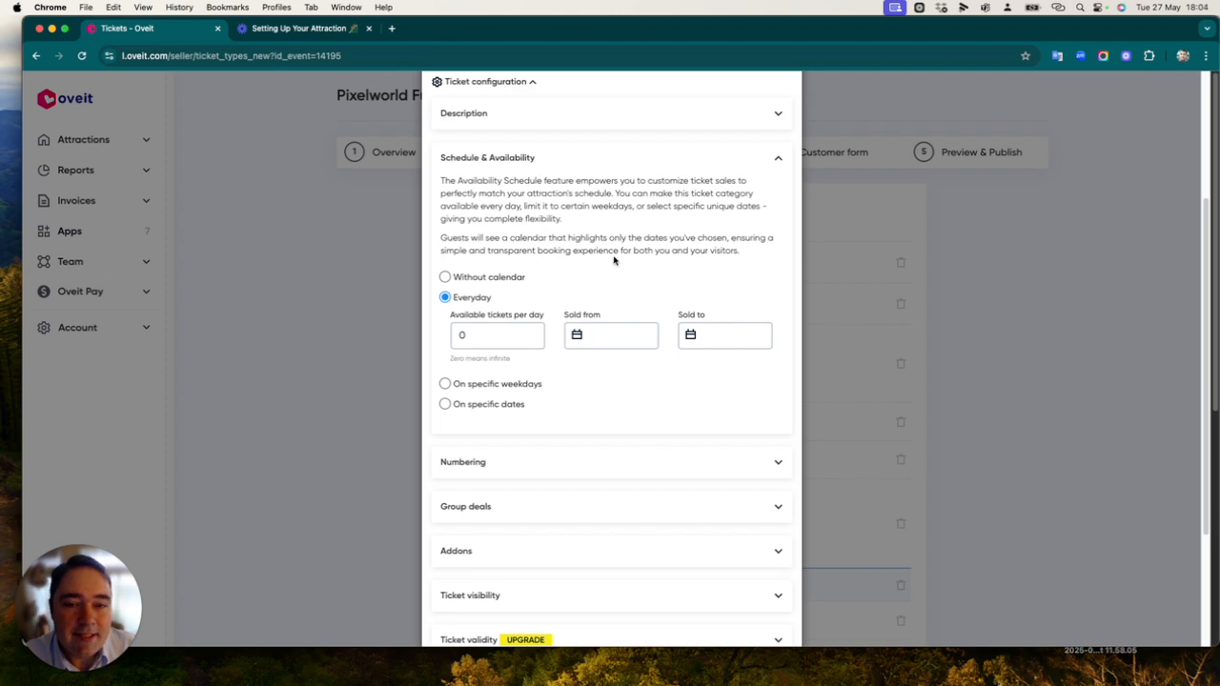
pyautogui.scroll(5, 613, 269)
pyautogui.scroll(-3, 534, 207)
pyautogui.click(616, 352)
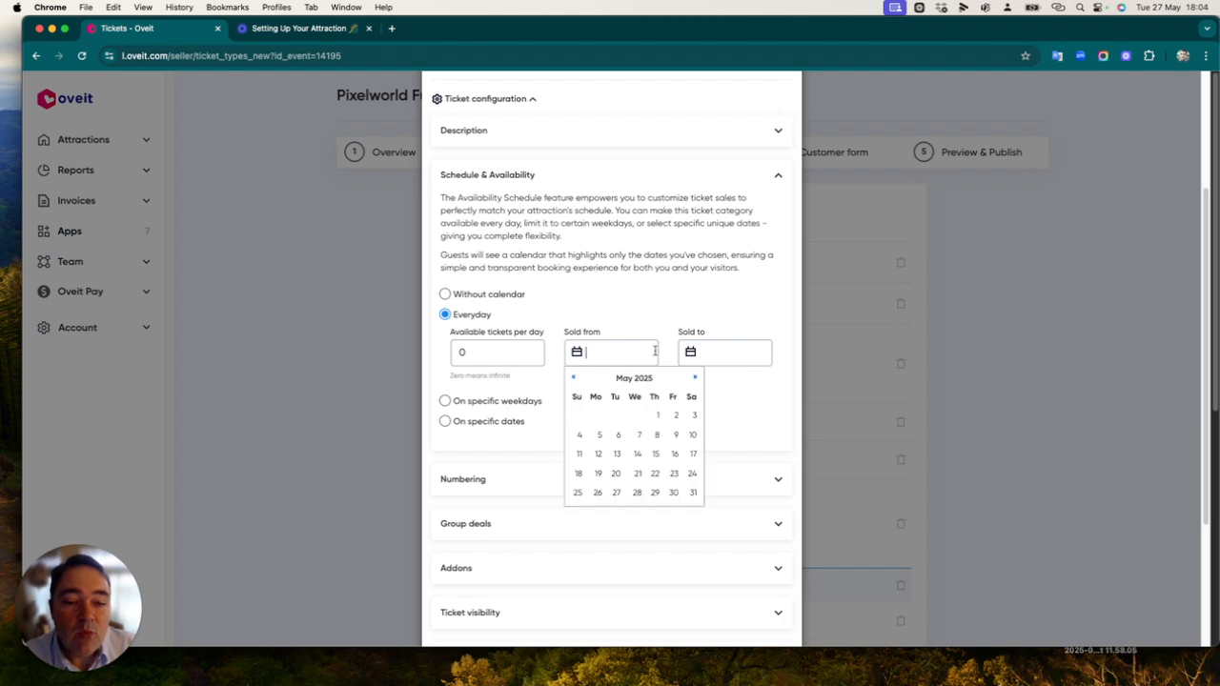
pyautogui.click(714, 351)
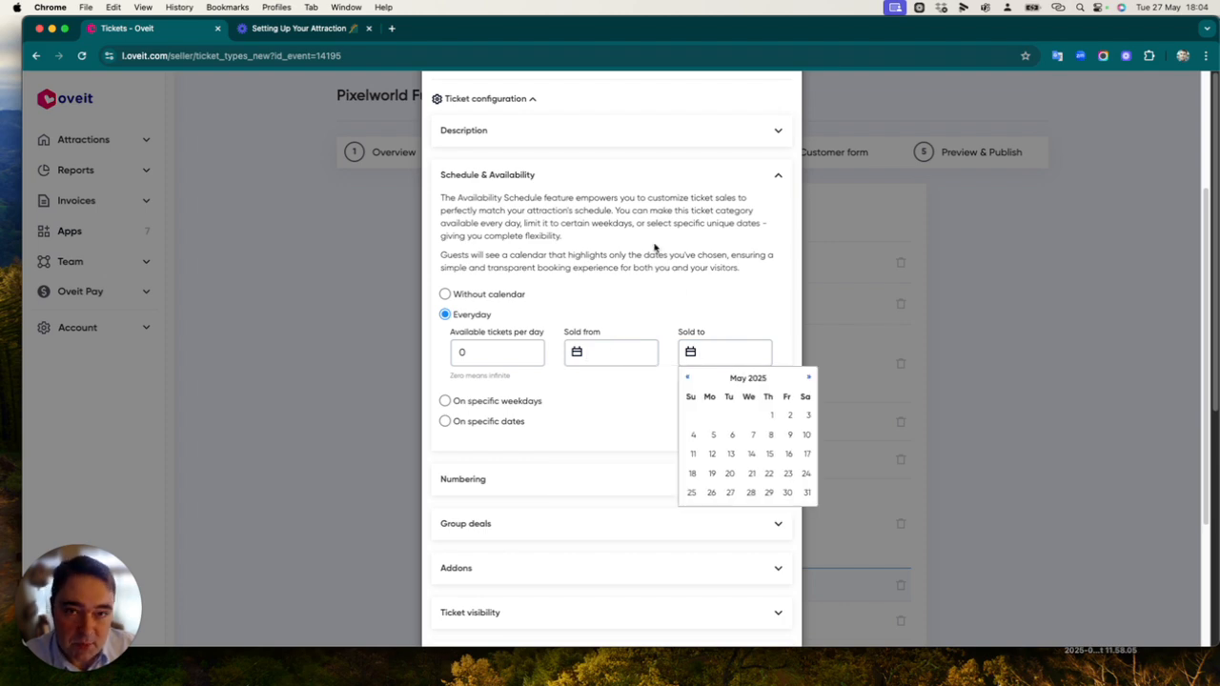
pyautogui.click(599, 252)
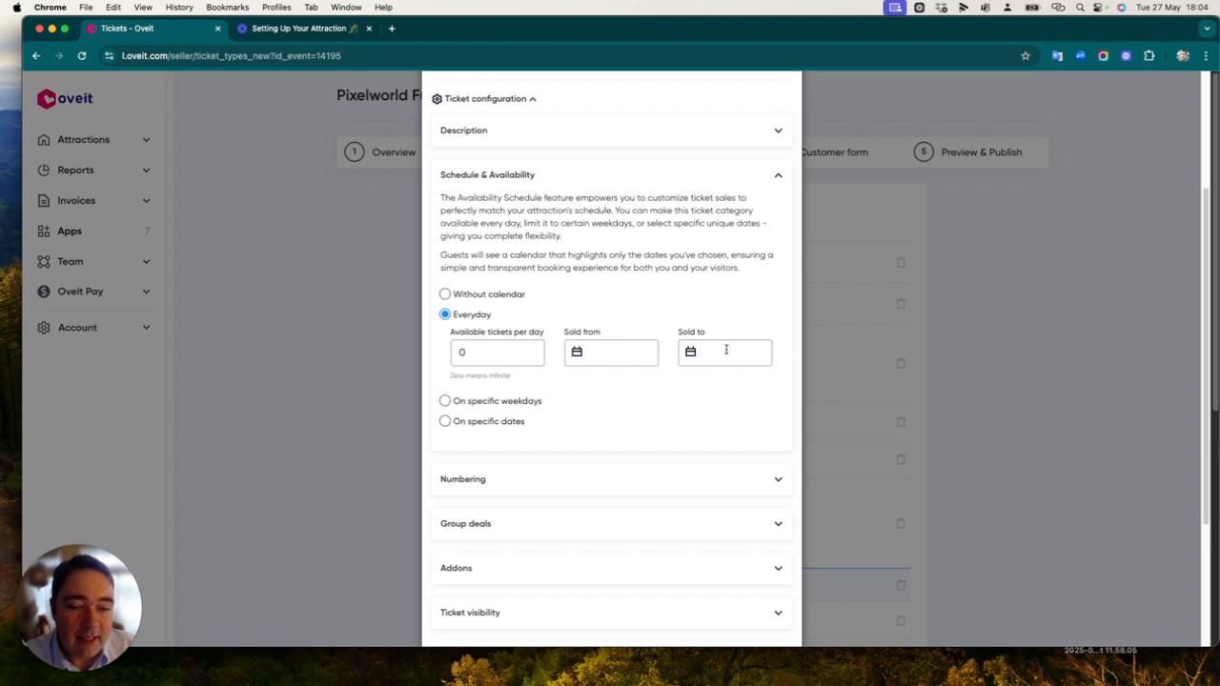
pyautogui.click(508, 350)
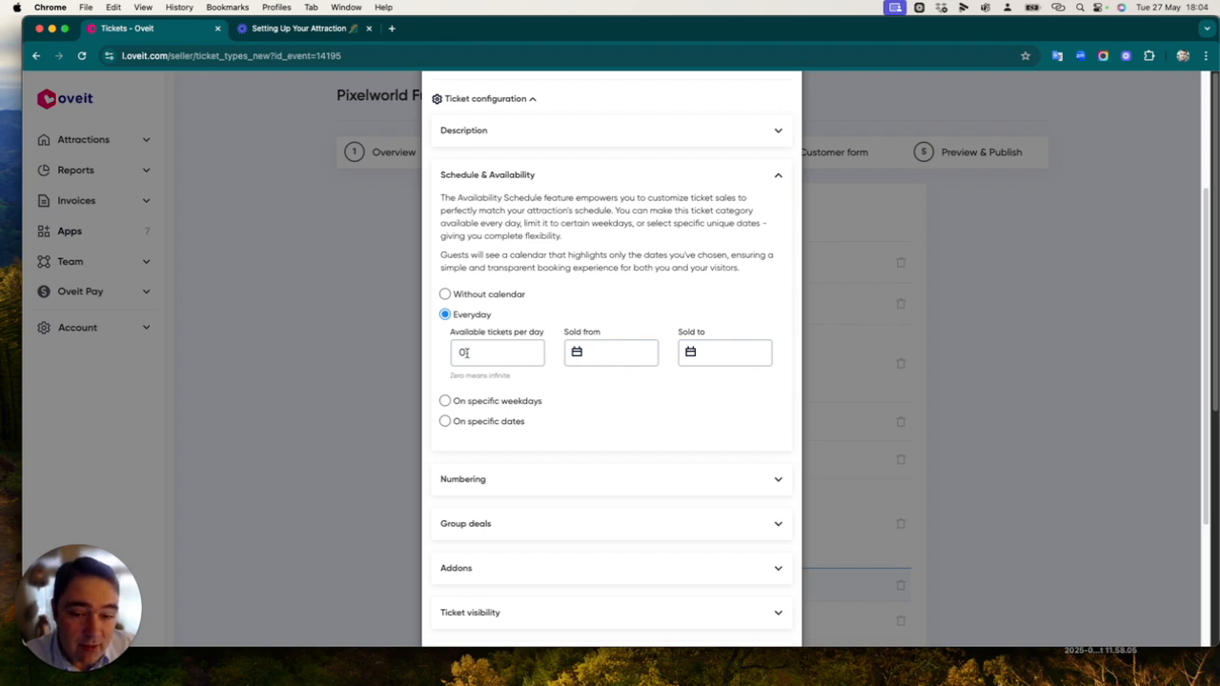
pyautogui.moveTo(449, 376); pyautogui.dragTo(510, 383)
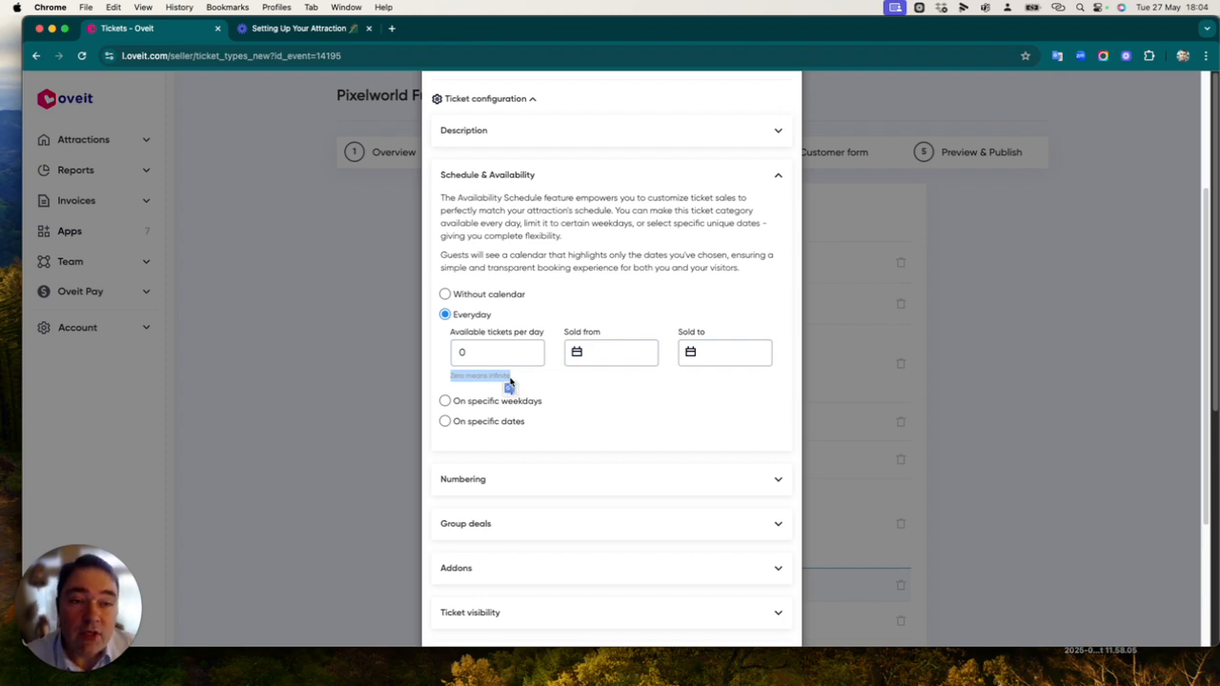
# Set the Everyday schedule's available tickets per day to 500
pyautogui.click(501, 350)
pyautogui.press('BackSpace')
pyautogui.write('50')
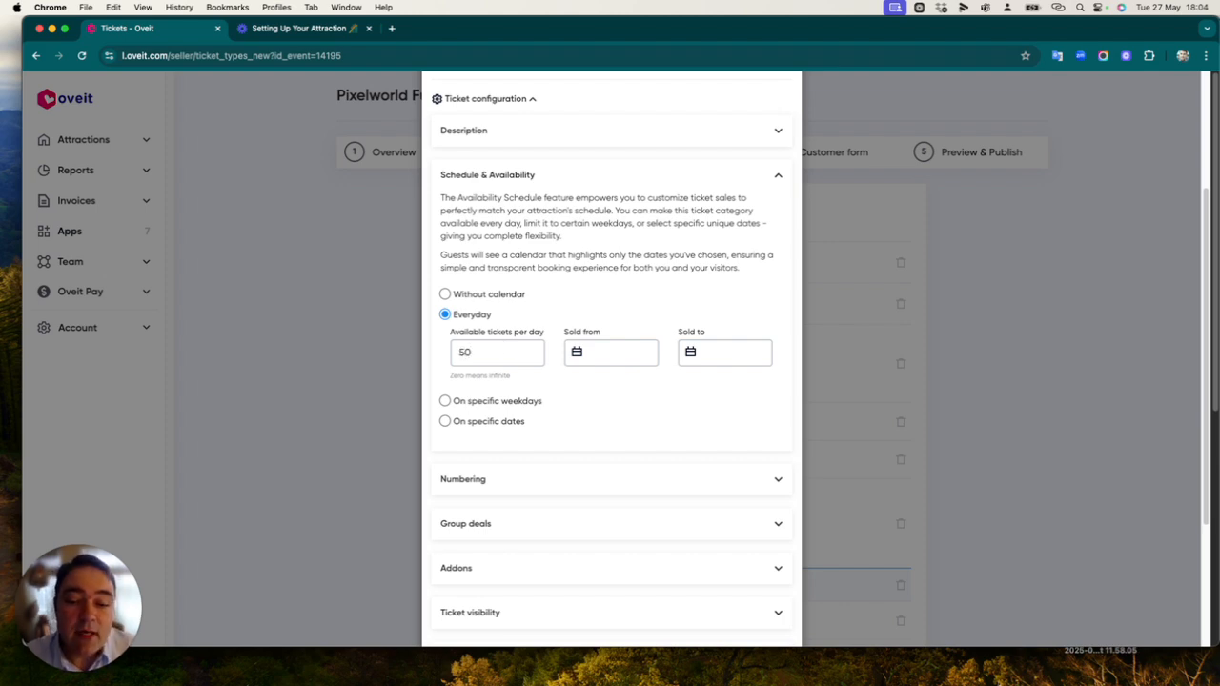
pyautogui.write('0')
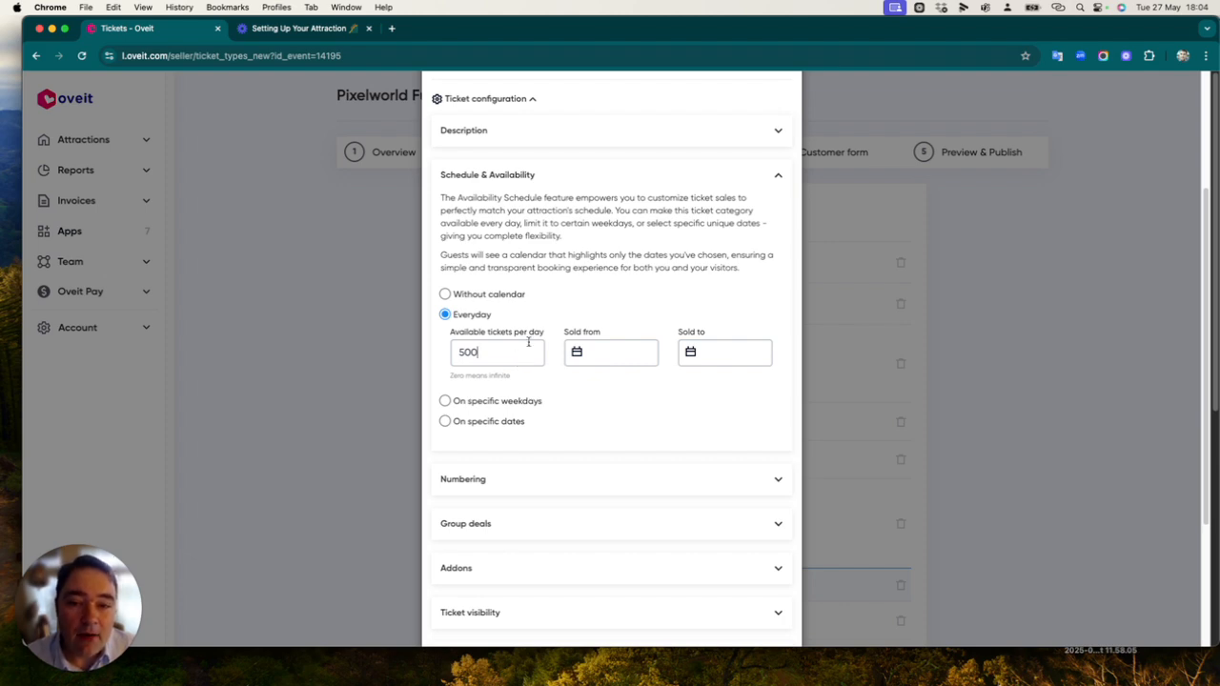
# Switch the ticket's availability to specific weekdays and check the sale start and end date pickers
pyautogui.scroll(3, 670, 318)
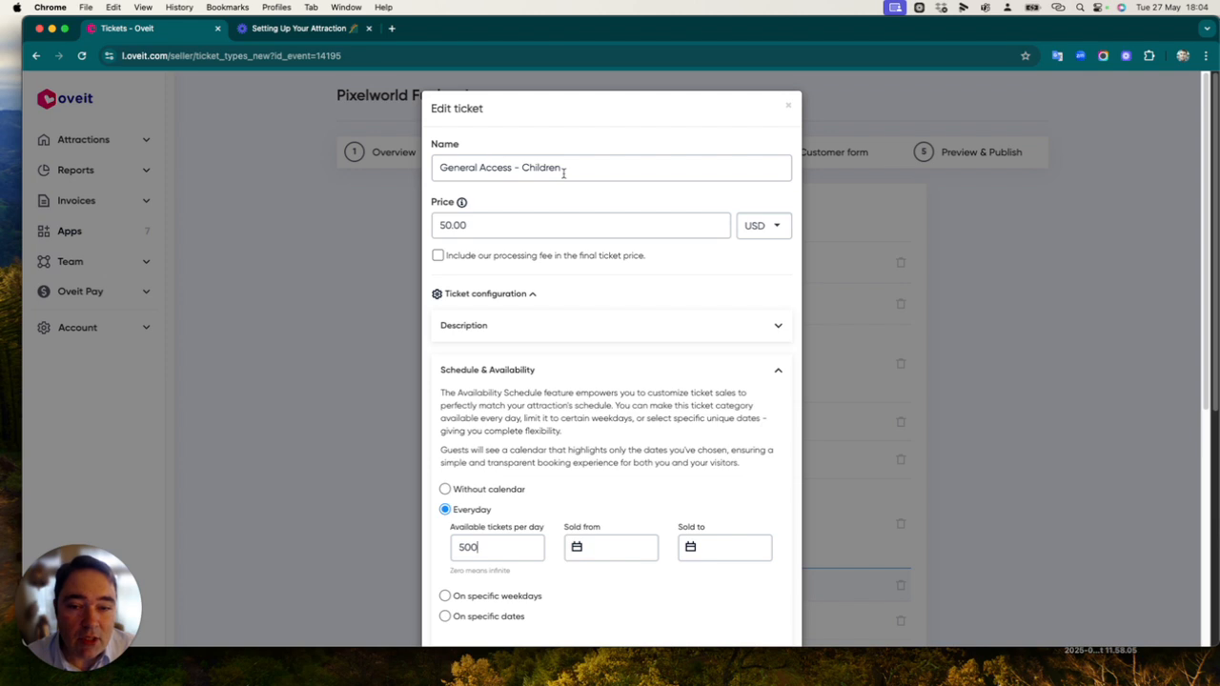
pyautogui.scroll(-3, 552, 286)
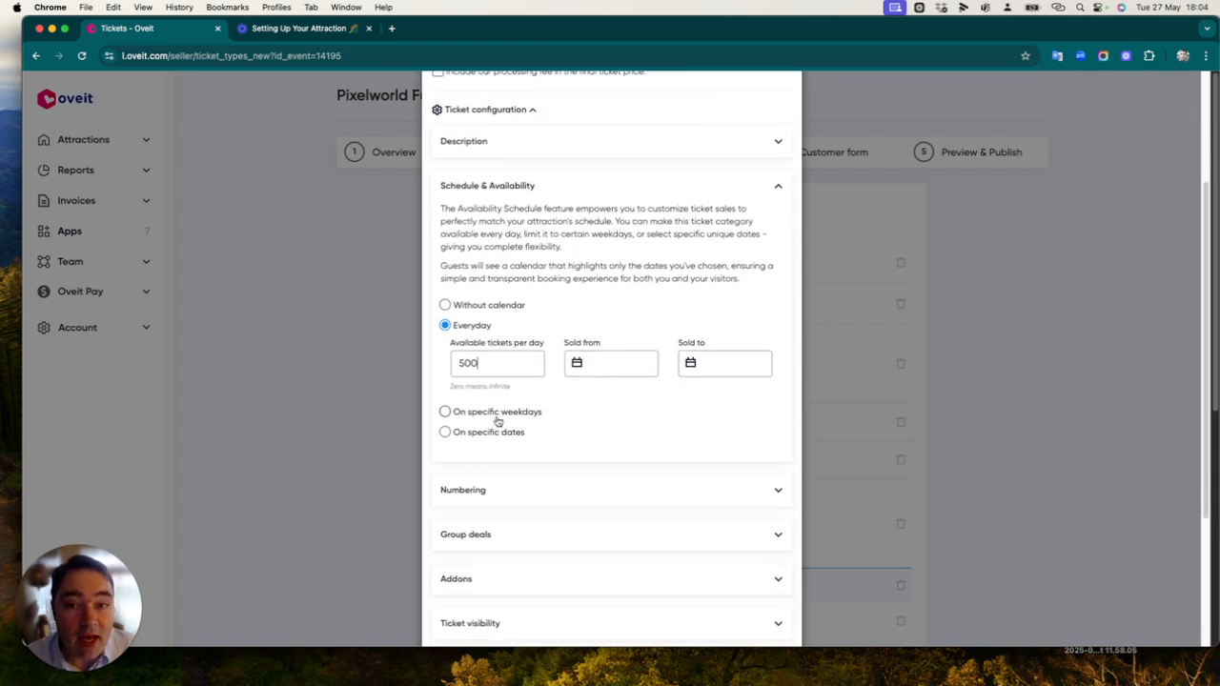
pyautogui.click(502, 415)
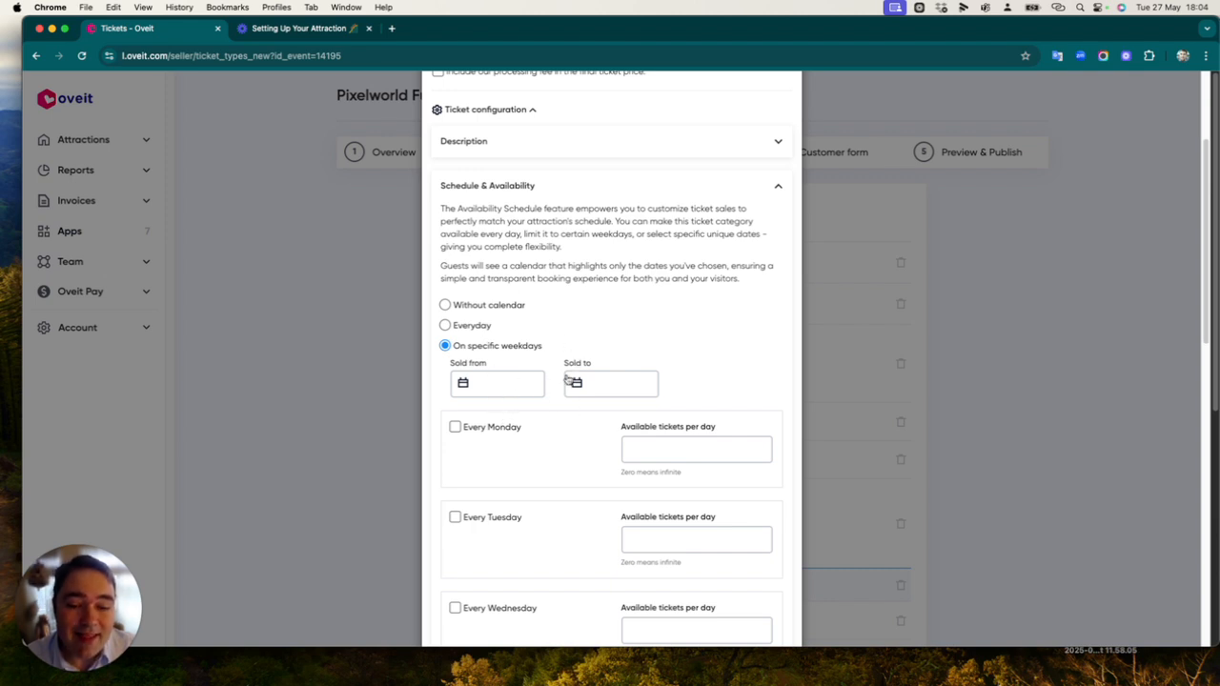
pyautogui.click(487, 379)
pyautogui.click(603, 381)
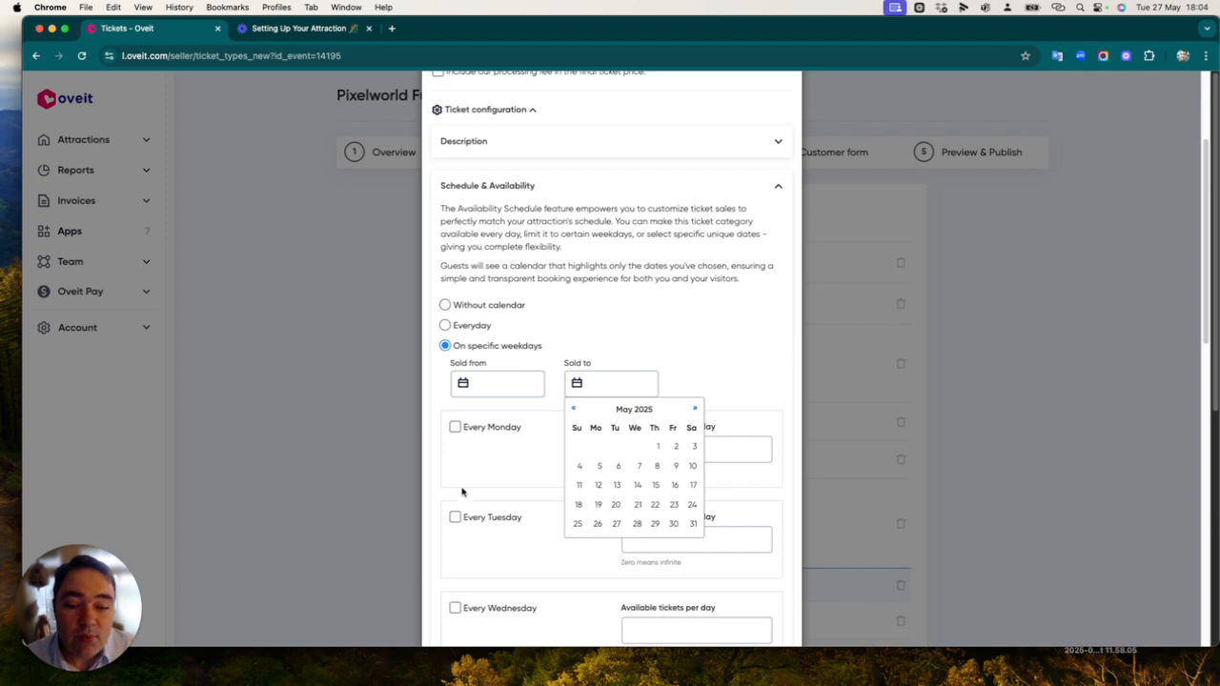
pyautogui.click(498, 381)
pyautogui.click(621, 383)
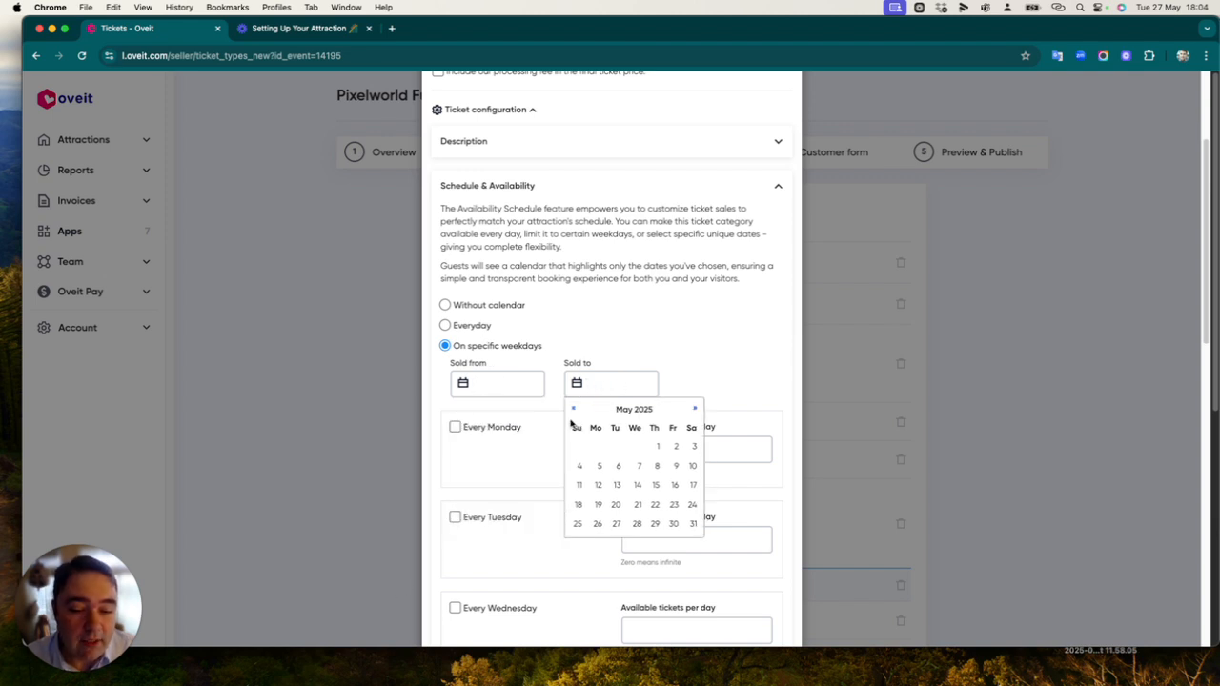
pyautogui.click(529, 472)
# Examine the per-weekday options and their daily ticket limits from Monday through Sunday
pyautogui.scroll(-1, 511, 451)
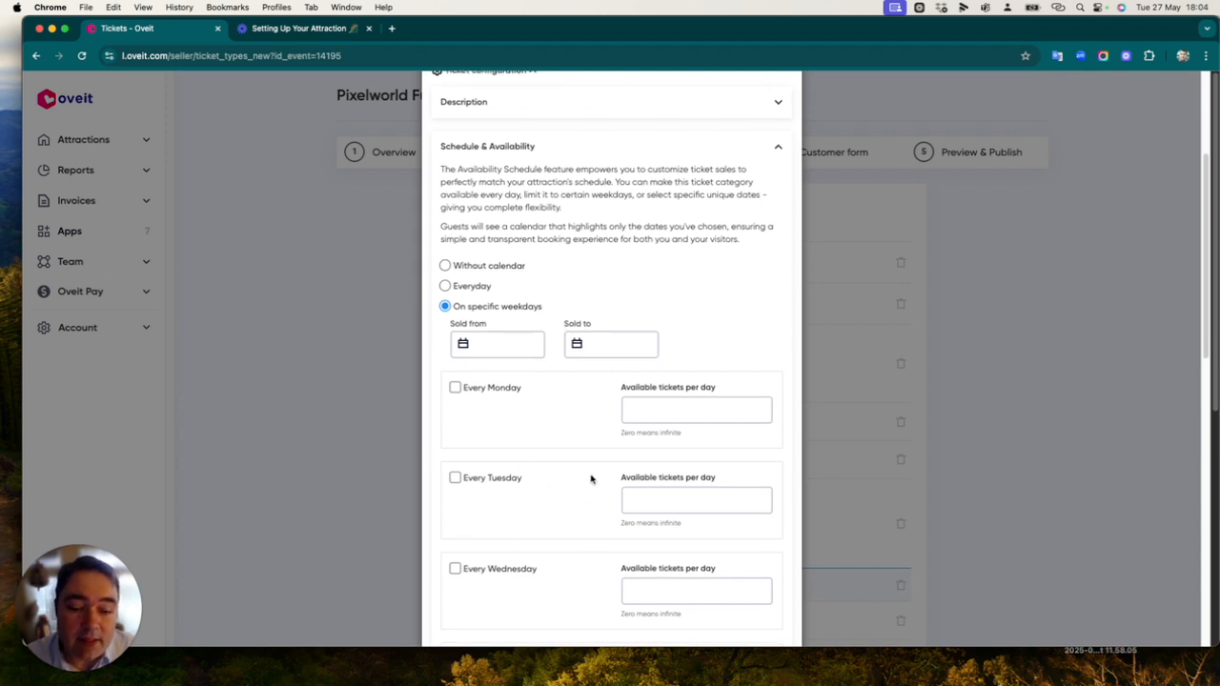
pyautogui.scroll(-1, 591, 479)
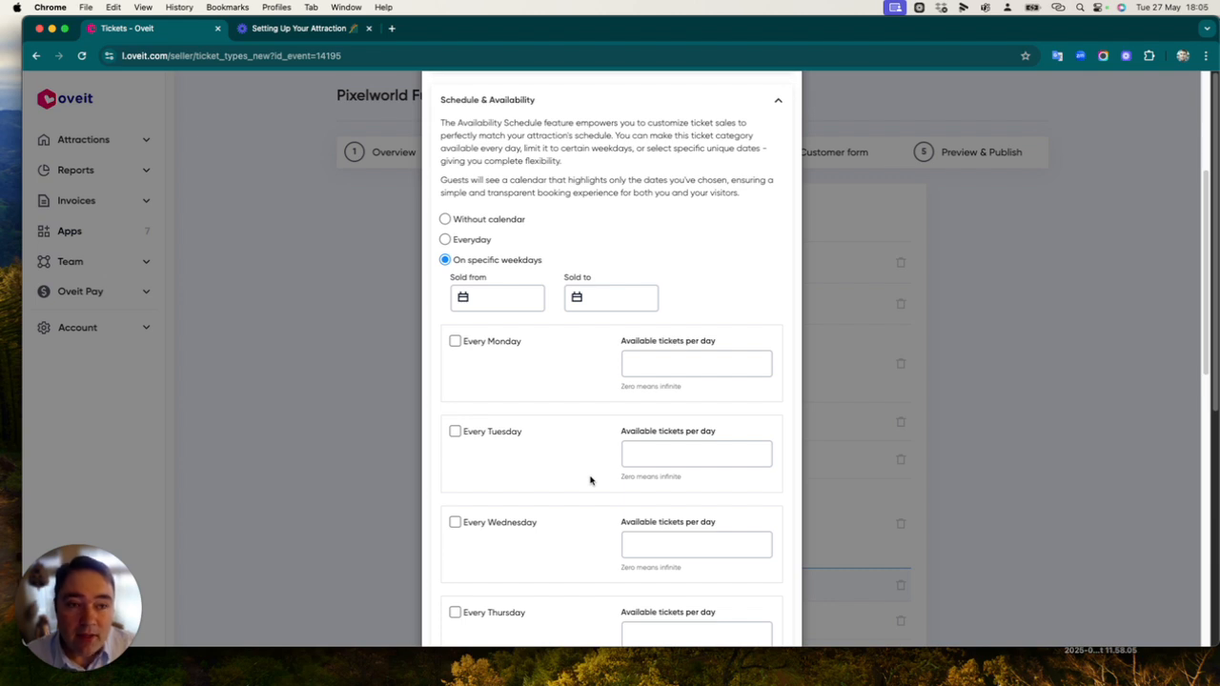
pyautogui.scroll(-8, 590, 480)
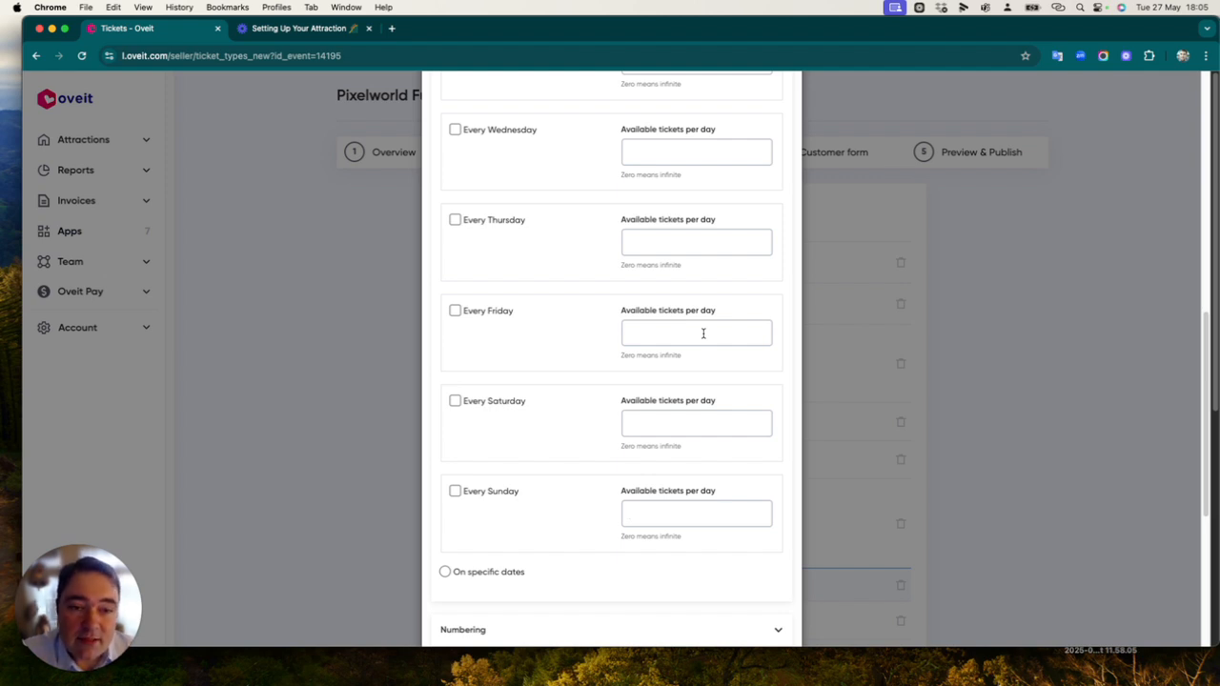
pyautogui.scroll(4, 629, 372)
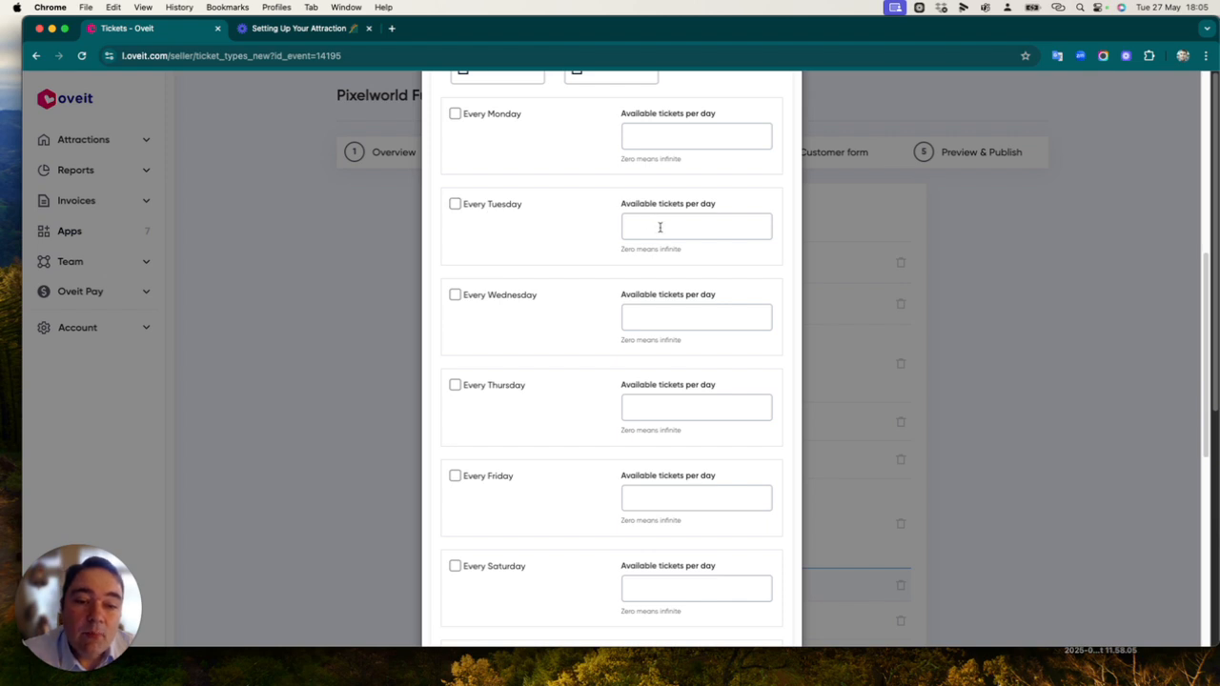
pyautogui.scroll(-3, 575, 229)
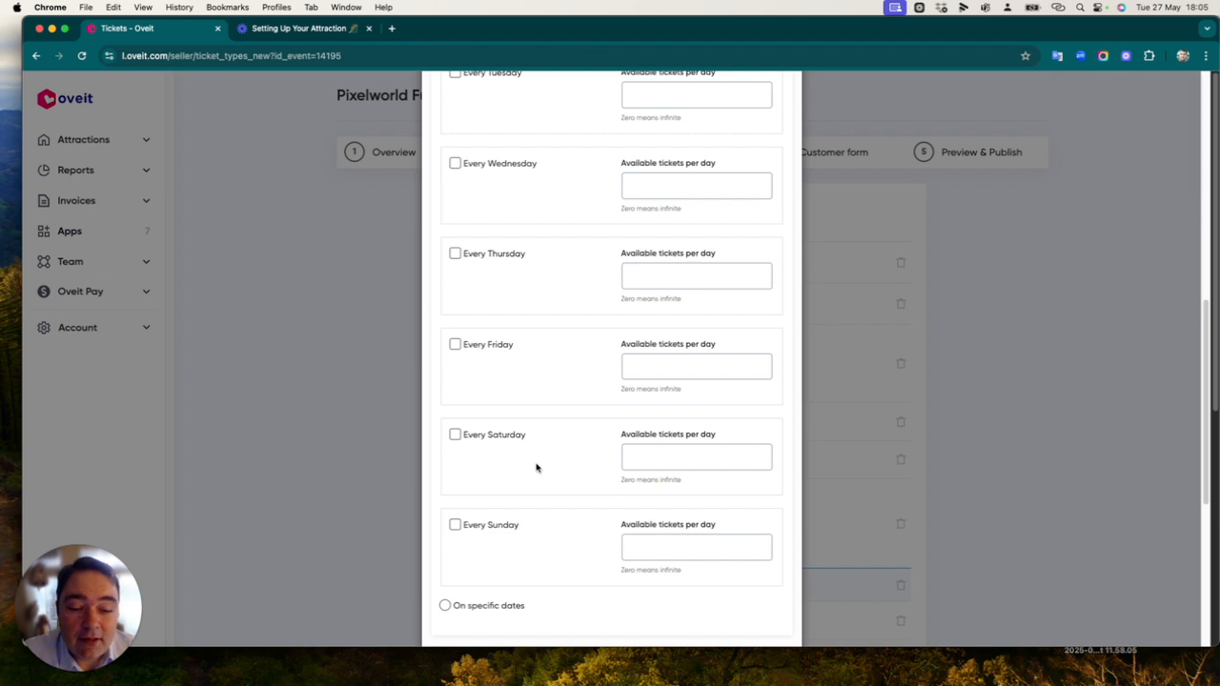
pyautogui.click(667, 452)
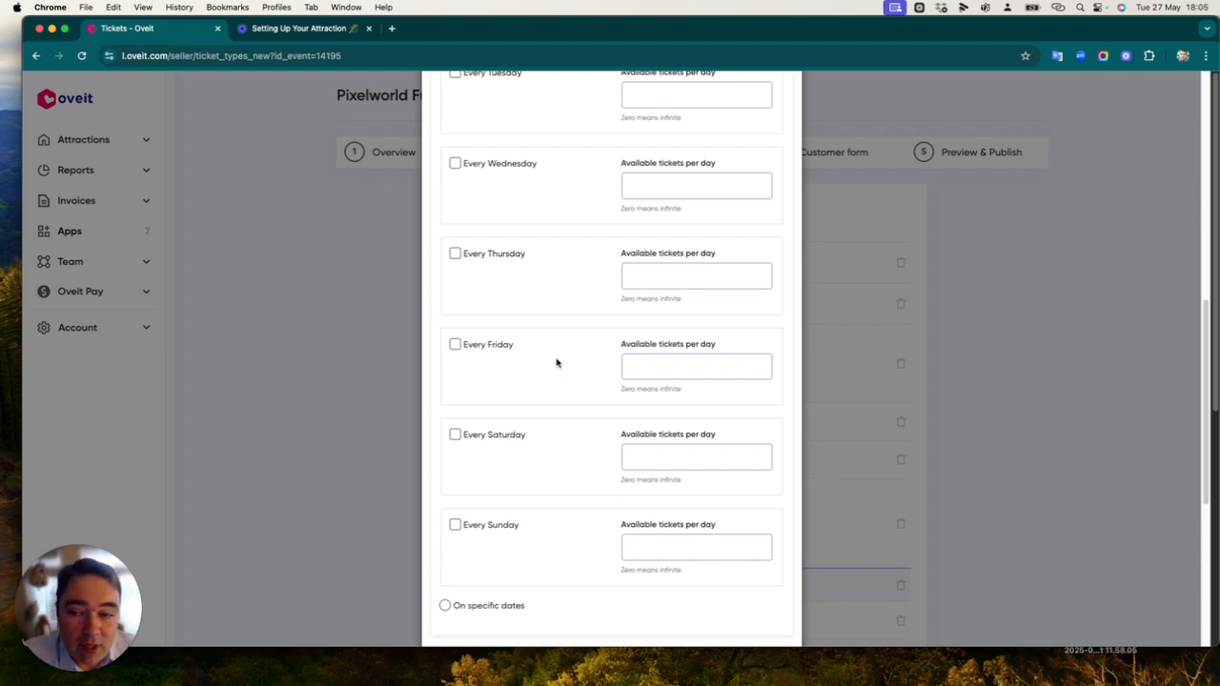
pyautogui.scroll(-2, 556, 361)
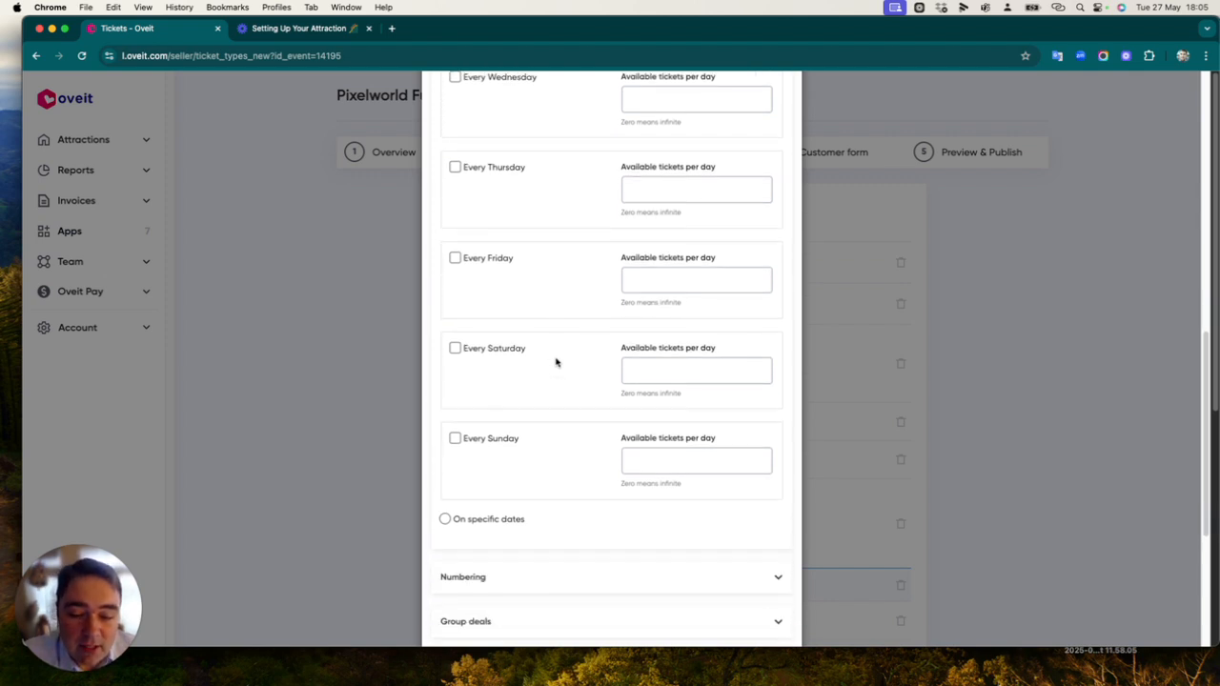
# Switch the ticket's availability to specific dates and check the date picker and tickets-per-day field
pyautogui.click(486, 519)
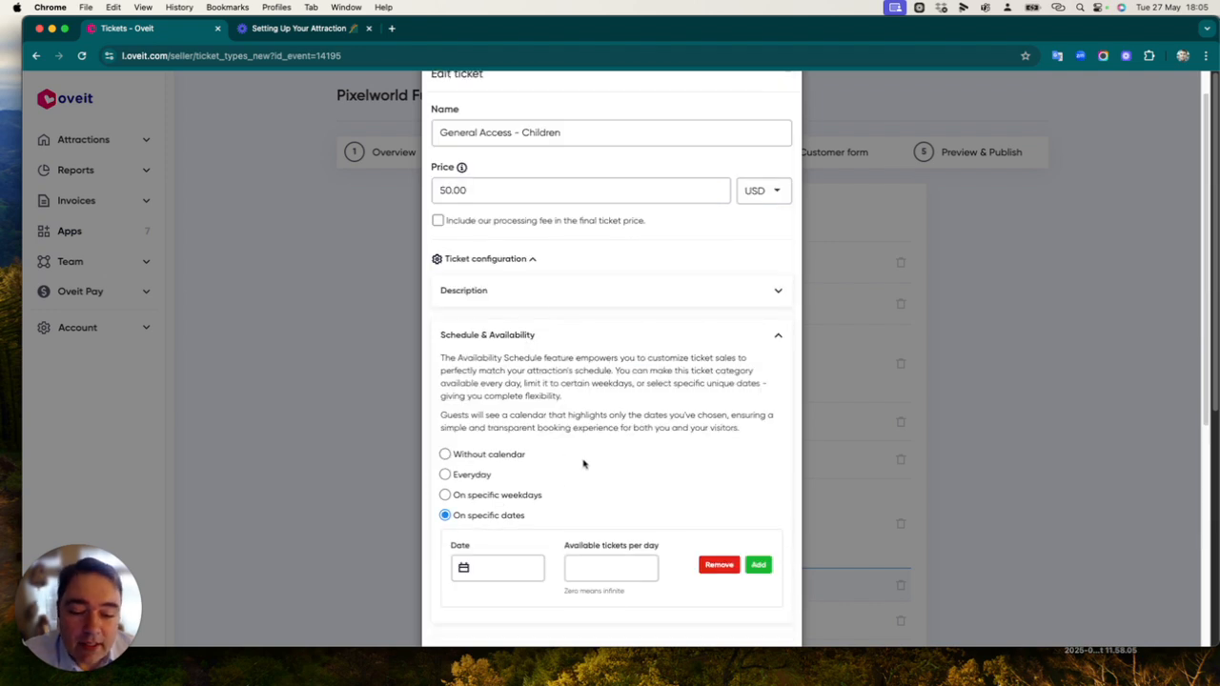
pyautogui.scroll(-1, 584, 464)
pyautogui.click(508, 505)
pyautogui.click(614, 505)
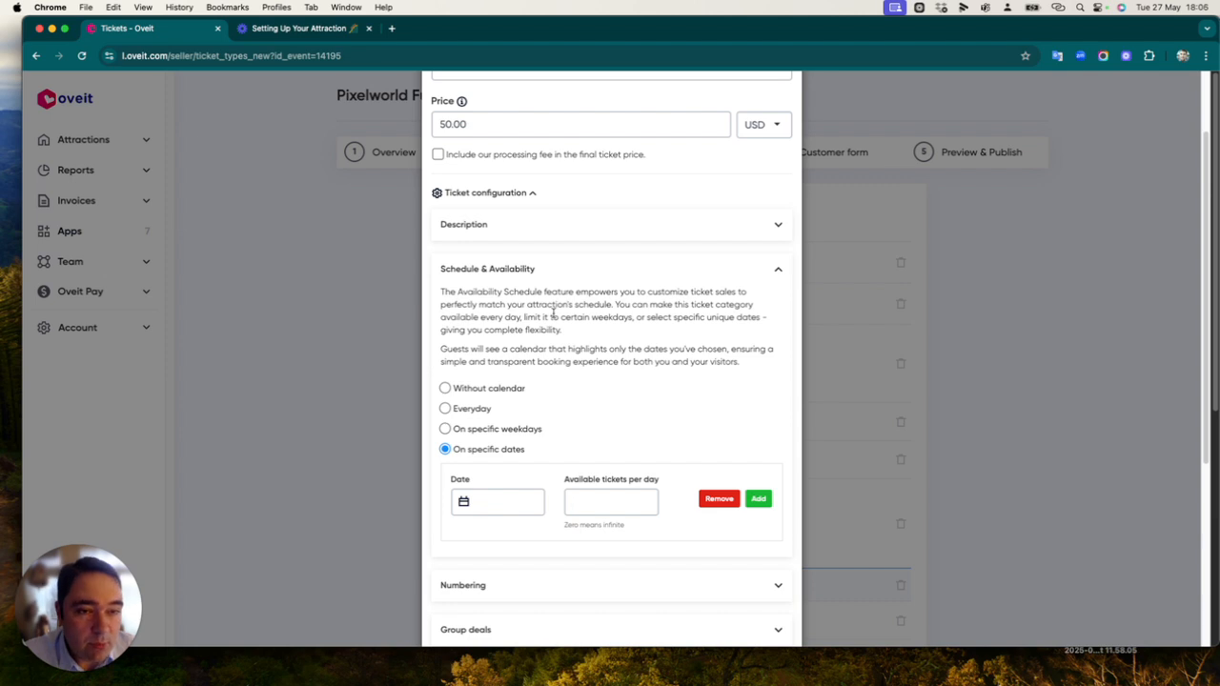
pyautogui.click(509, 497)
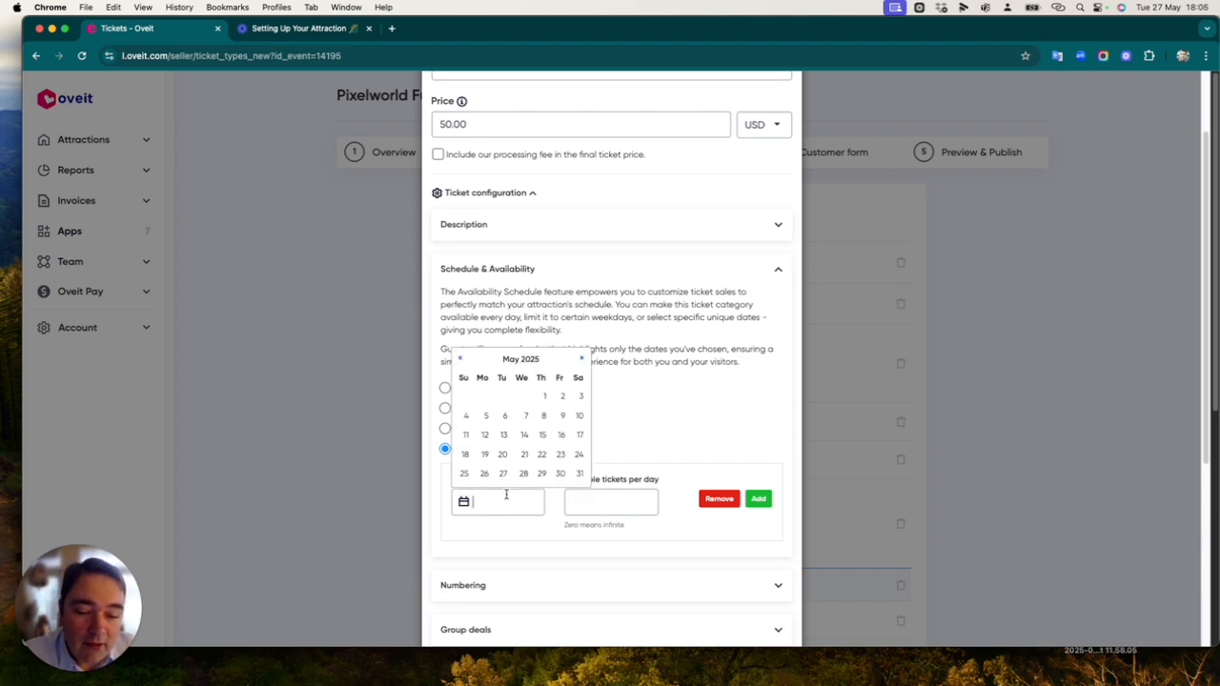
pyautogui.click(616, 499)
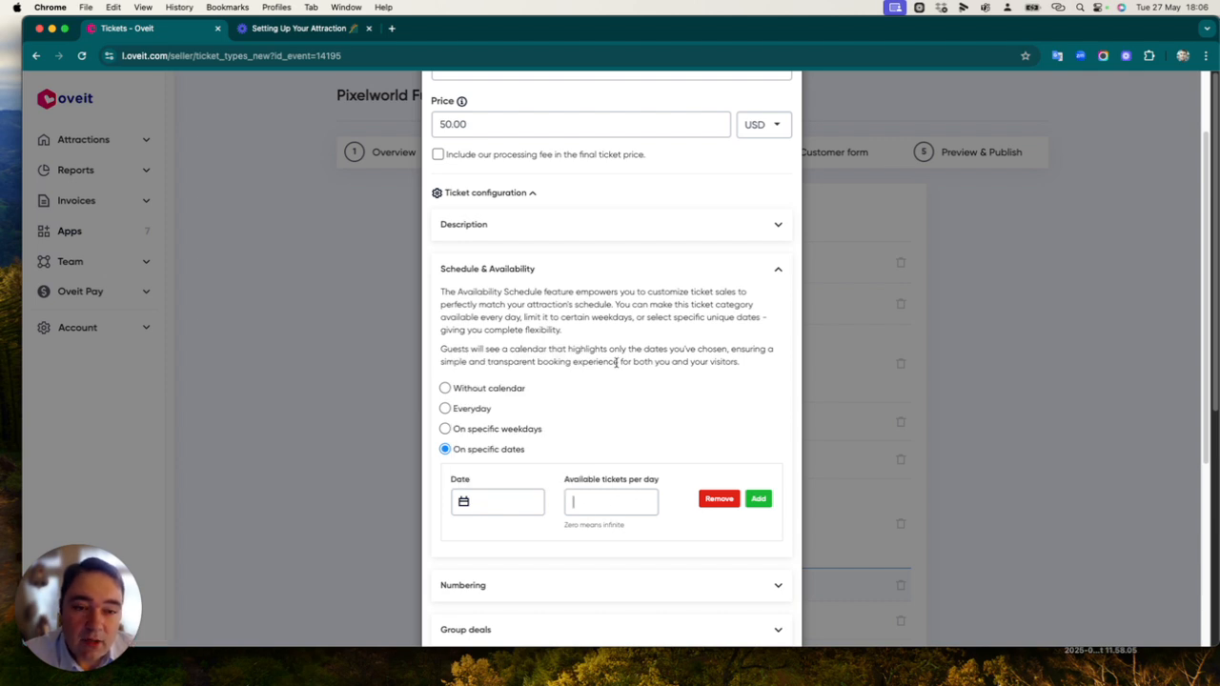
# Review the remaining ticket settings and switch the ticket's availability back to Everyday
pyautogui.scroll(2, 615, 362)
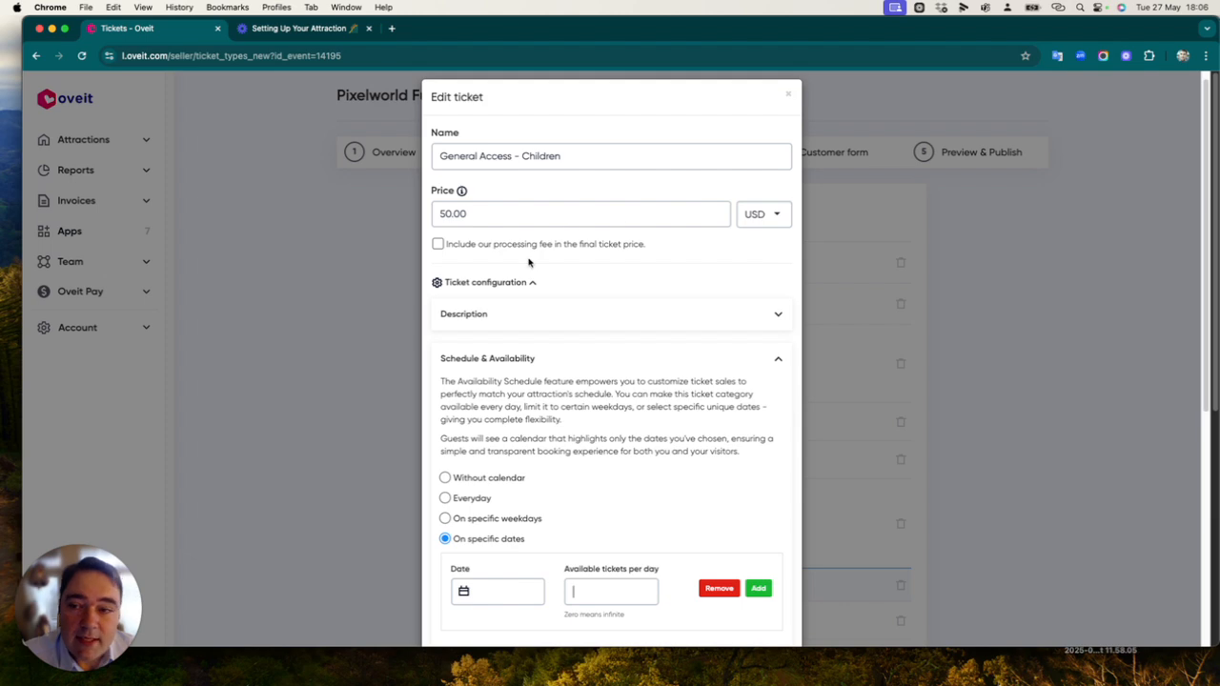
pyautogui.scroll(-3, 571, 381)
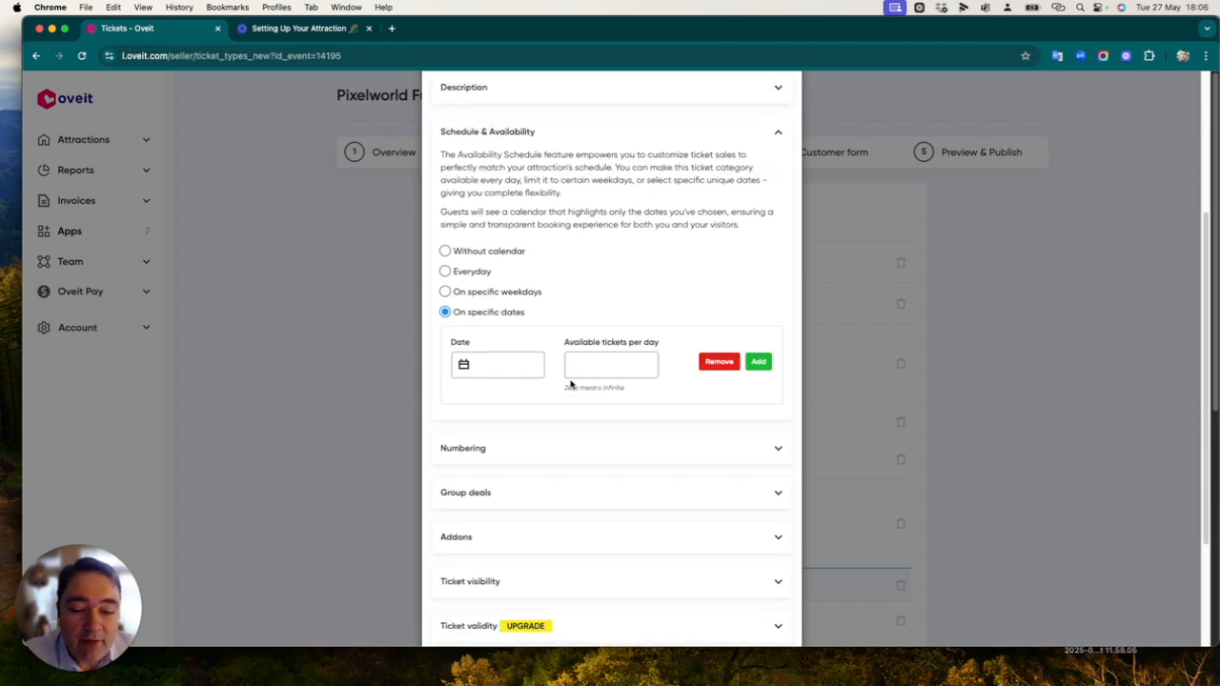
pyautogui.scroll(-1, 550, 392)
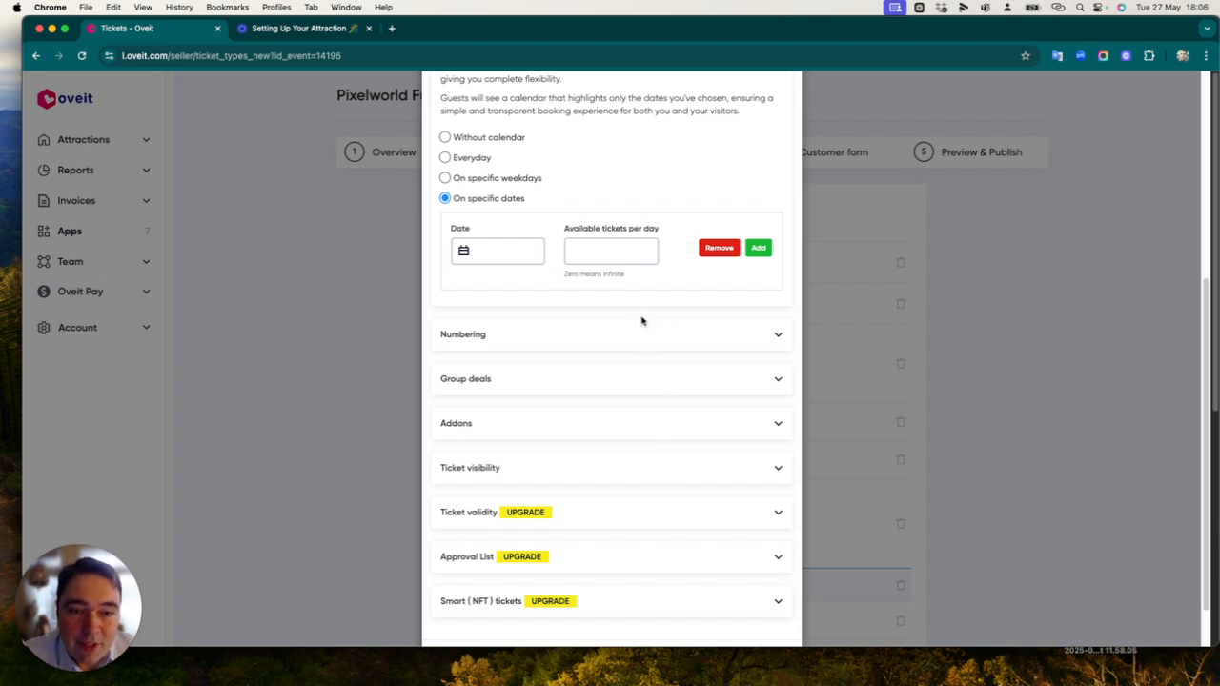
pyautogui.scroll(3, 615, 338)
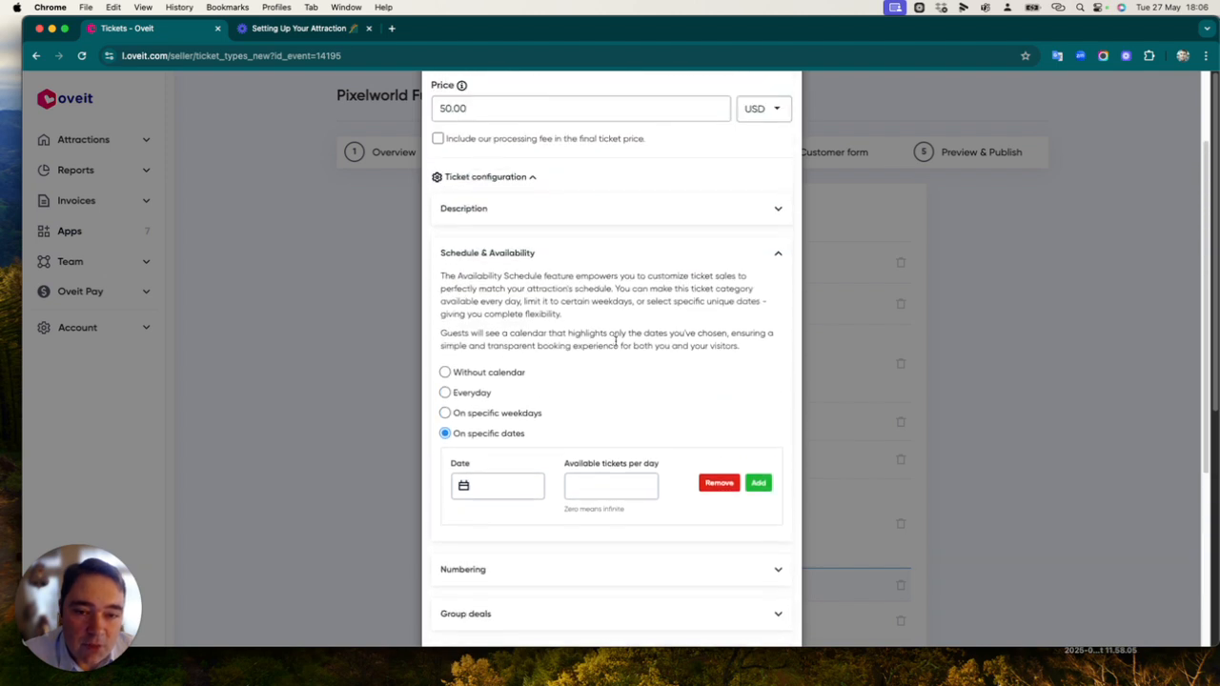
pyautogui.click(525, 107)
pyautogui.click(473, 393)
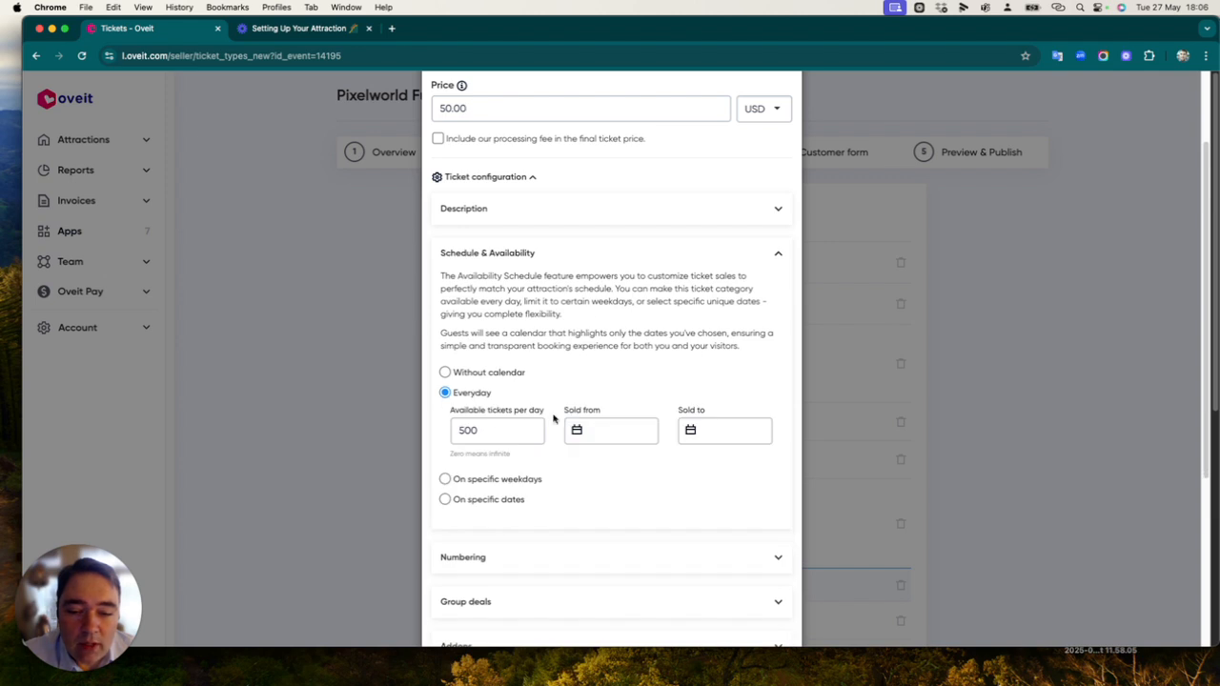